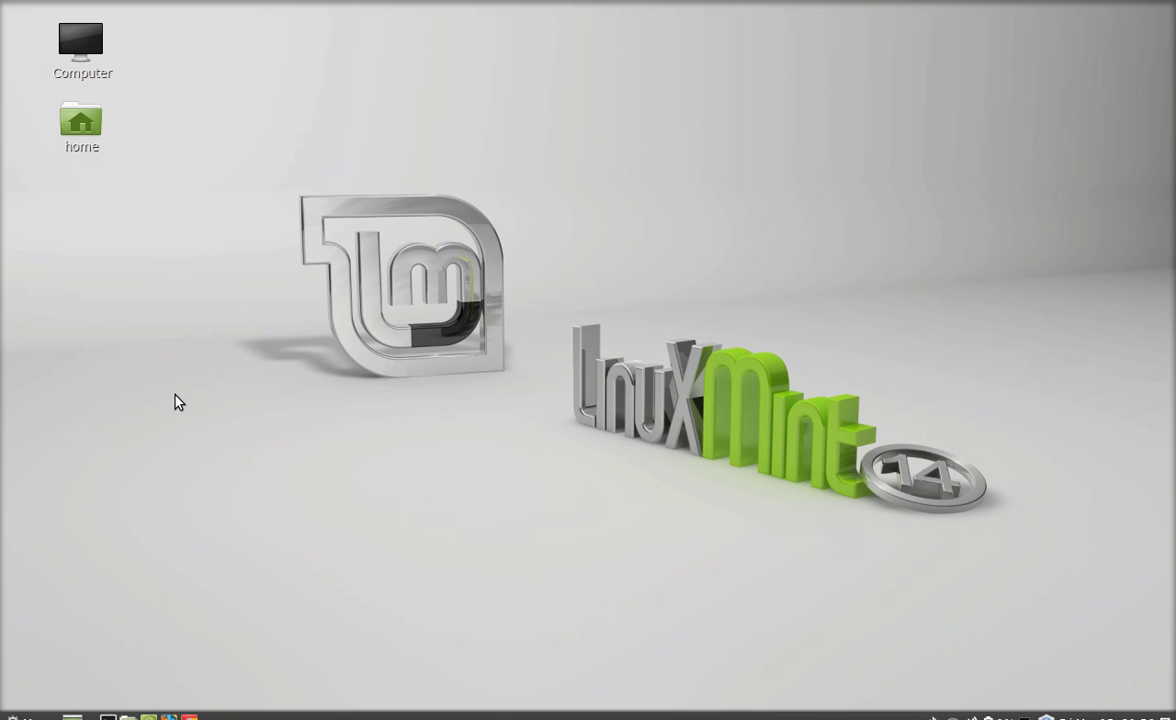
Step: Launch System Settings from the System Tools section of the Cinnamon menu
left_click(14, 716)
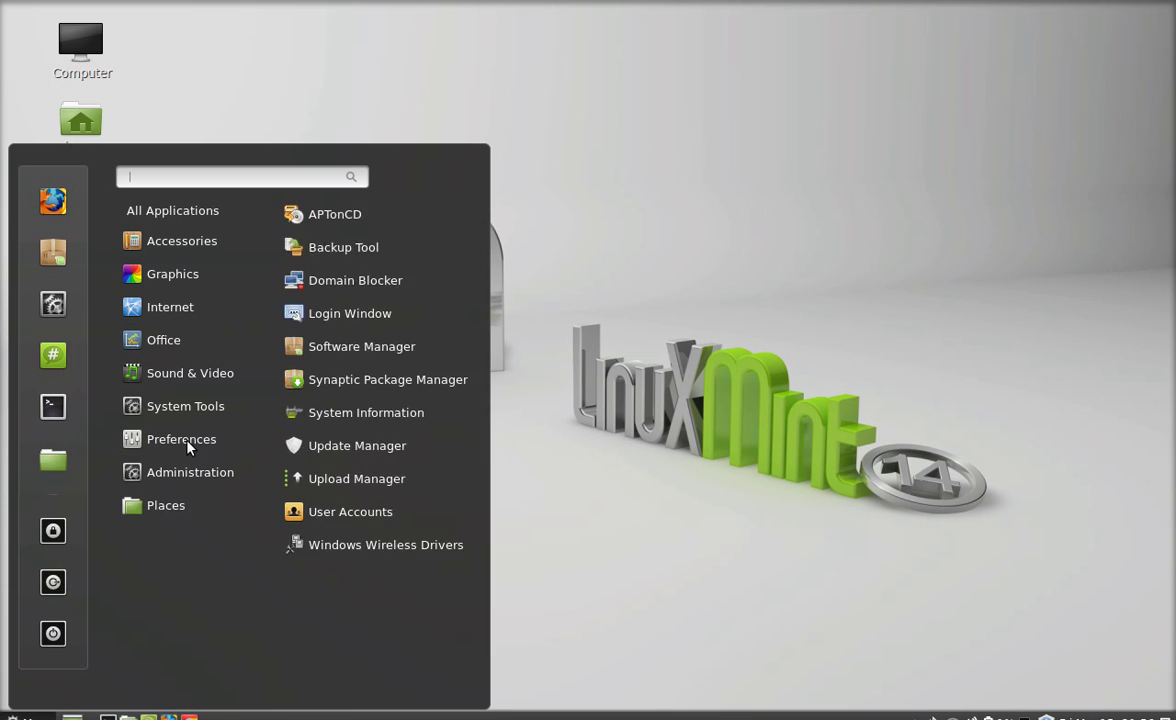
mouse_move(188, 409)
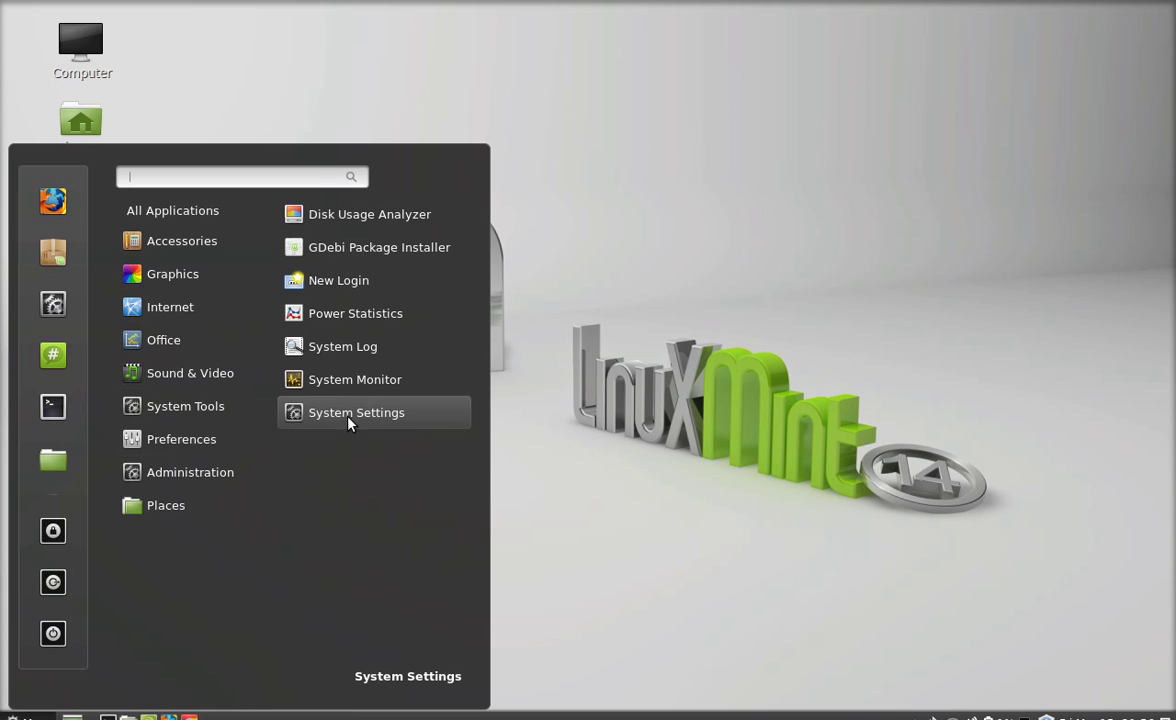
left_click(433, 418)
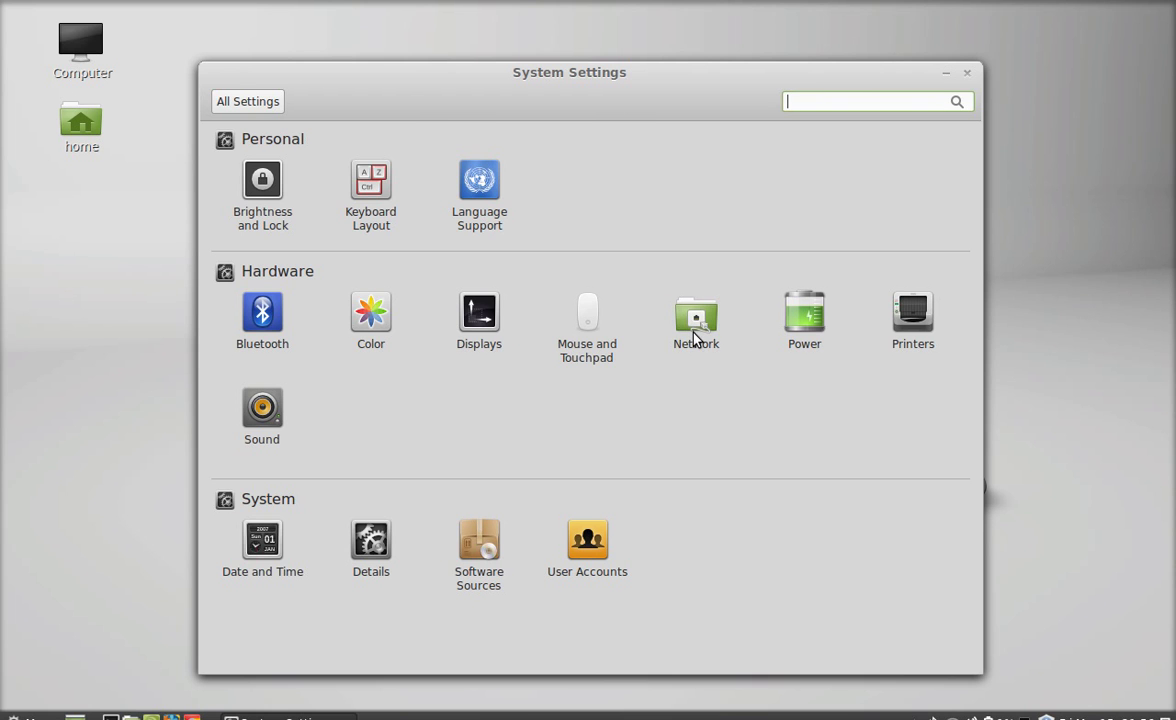
Step: Show the Wireless connection details for Airtel in the Network panel
left_click(698, 334)
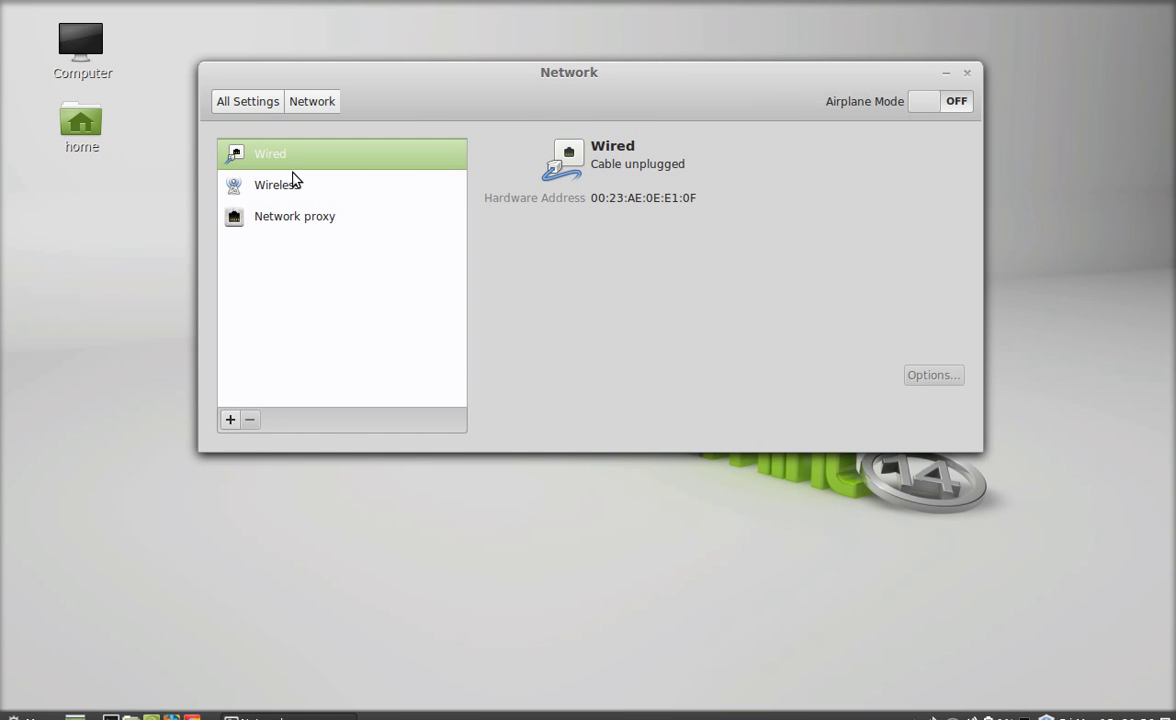
left_click(287, 187)
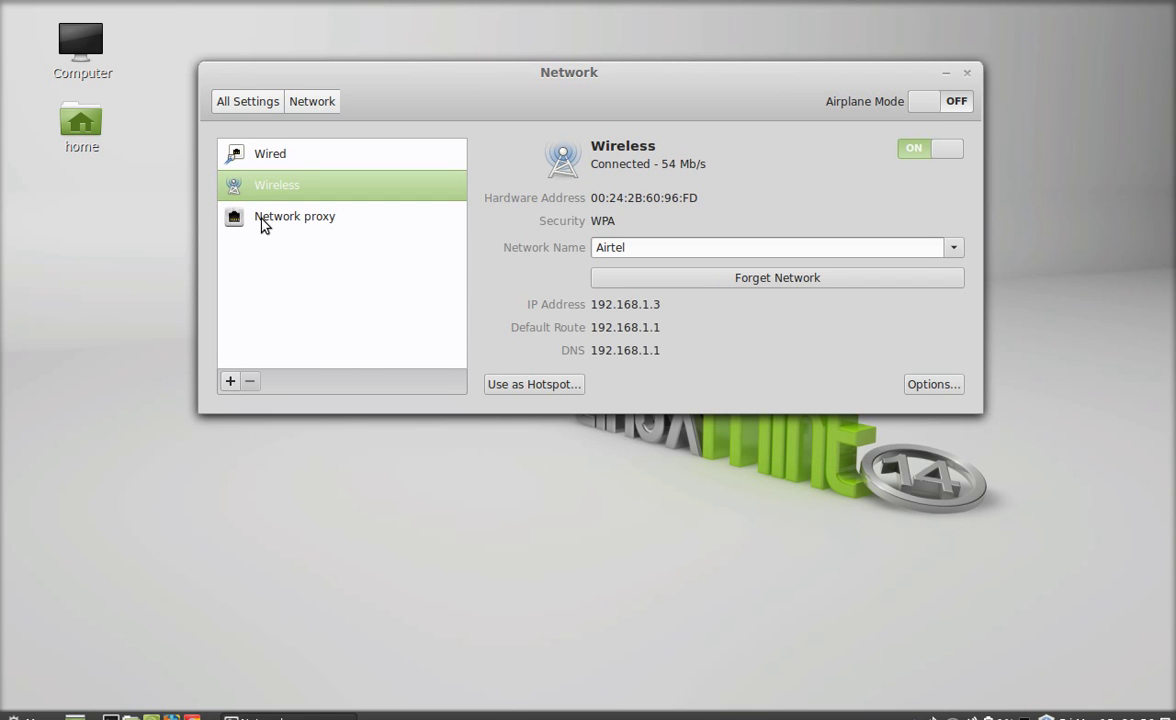
left_click_drag(672, 75, 660, 71)
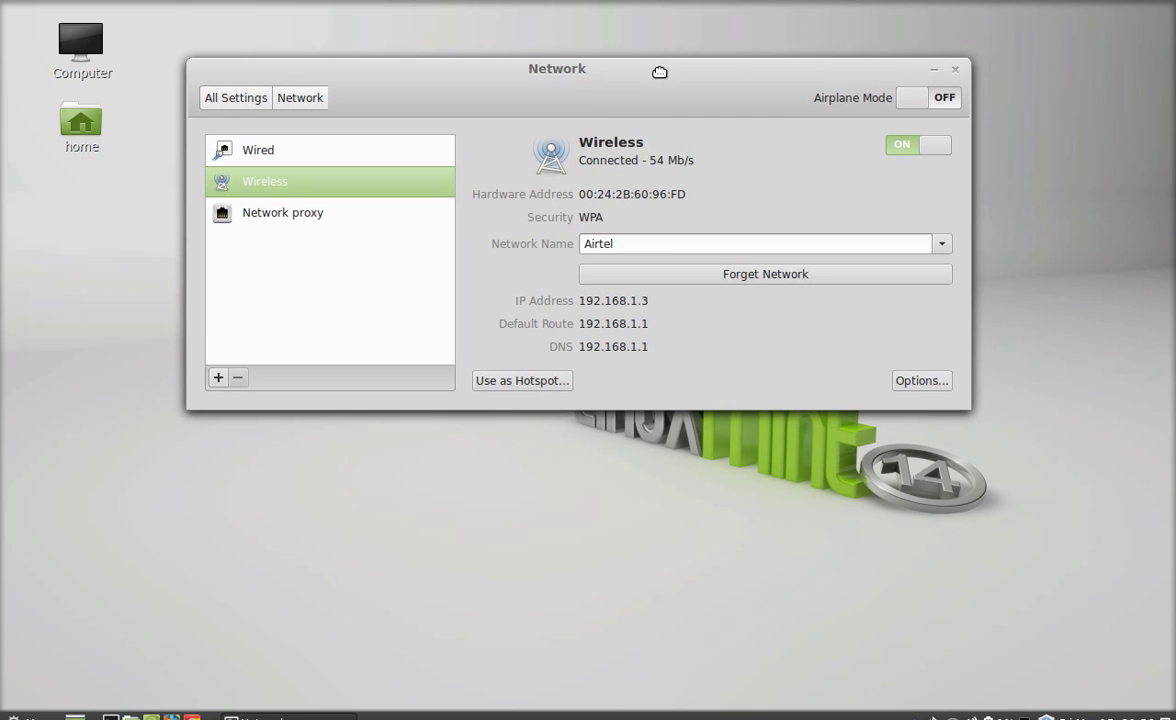
left_click_drag(640, 244, 583, 244)
left_click_drag(559, 69, 547, 64)
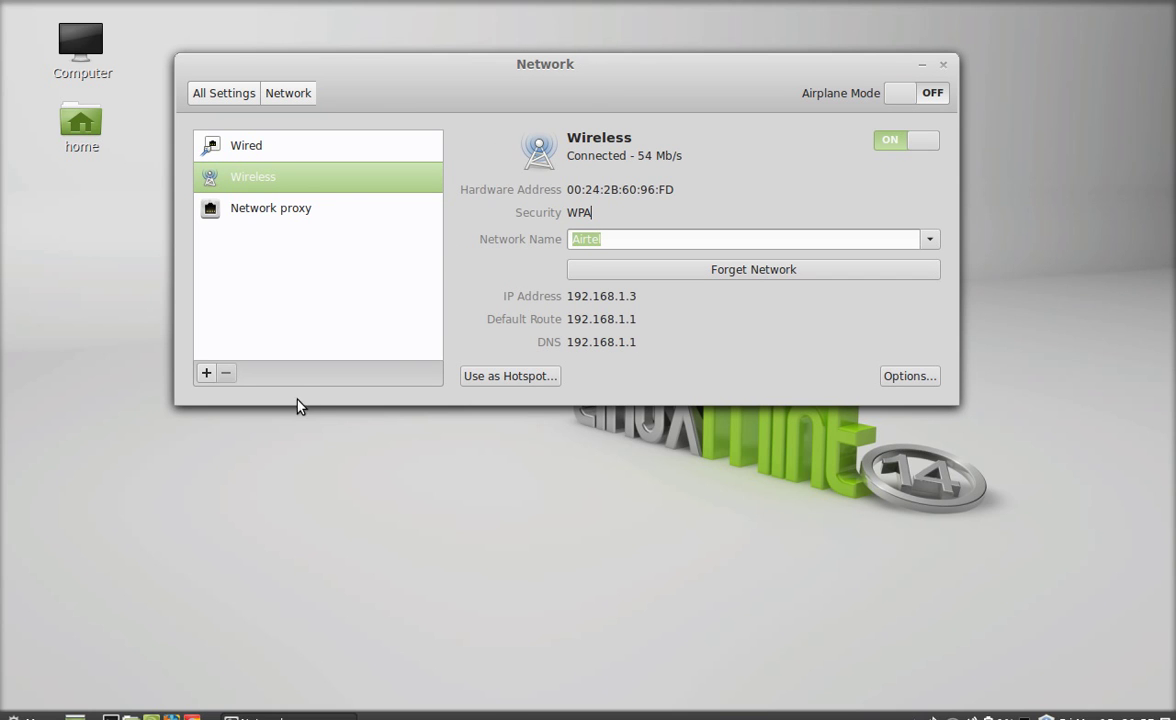
Step: Create a Wi-Fi hotspot named linuxforever from the wireless connection, leaving Airtel
left_click(525, 380)
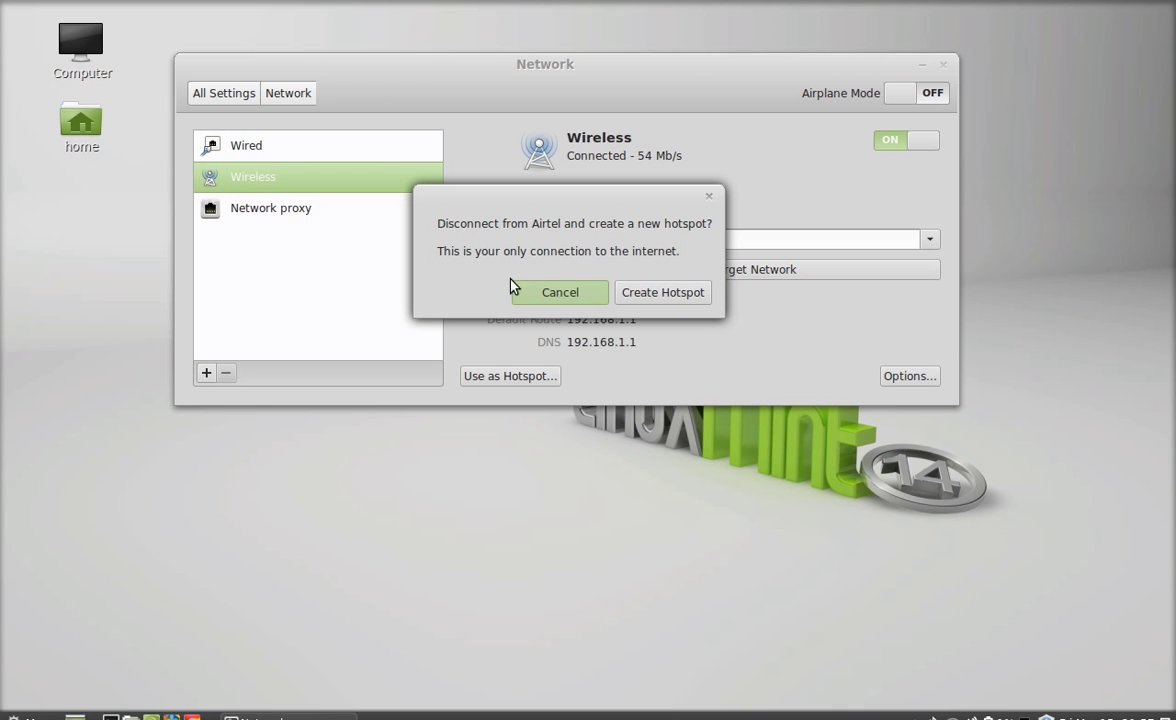
left_click(676, 300)
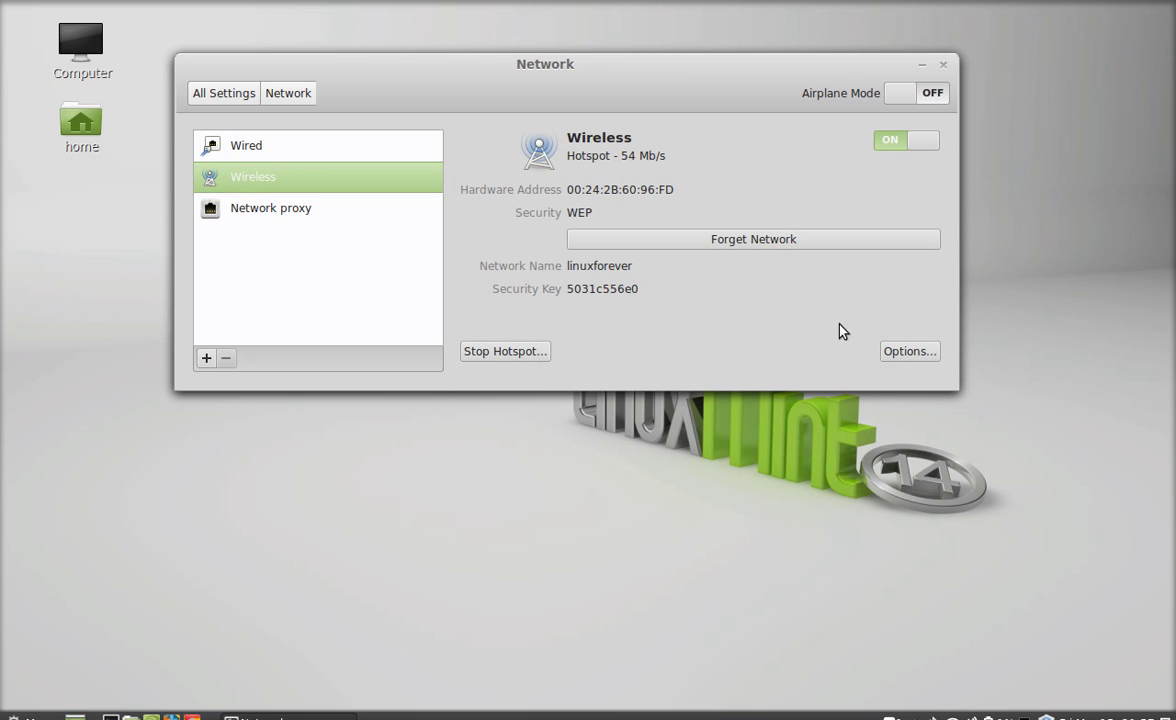
mouse_move(588, 78)
left_mouse_down()
mouse_move(567, 71)
mouse_move(596, 101)
left_mouse_up()
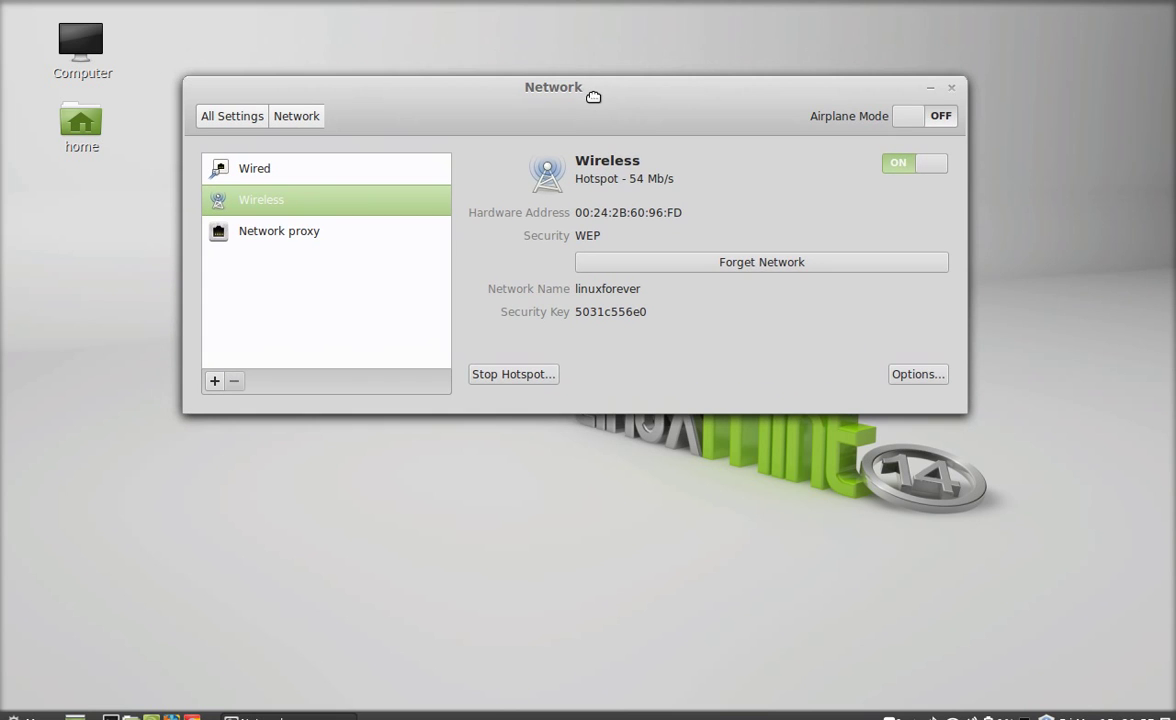
Step: Open the hotspot's connection options and rename the connection to Myhotspot
left_click(936, 377)
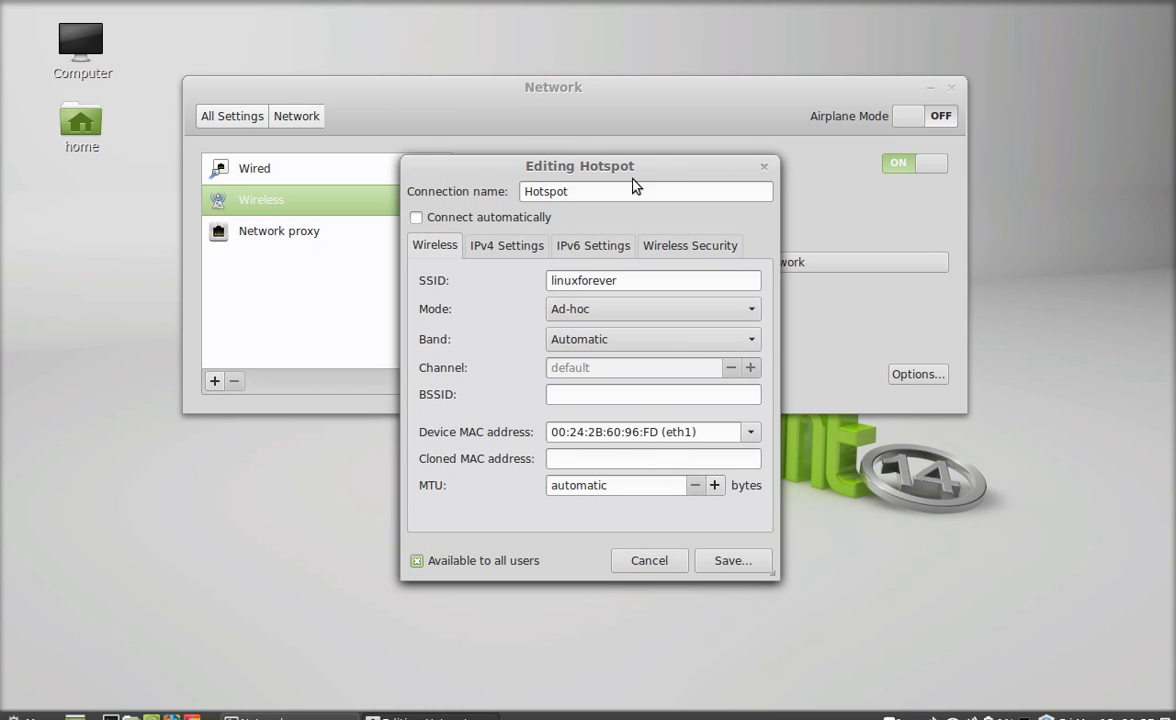
left_click_drag(594, 168, 600, 151)
left_click(593, 176)
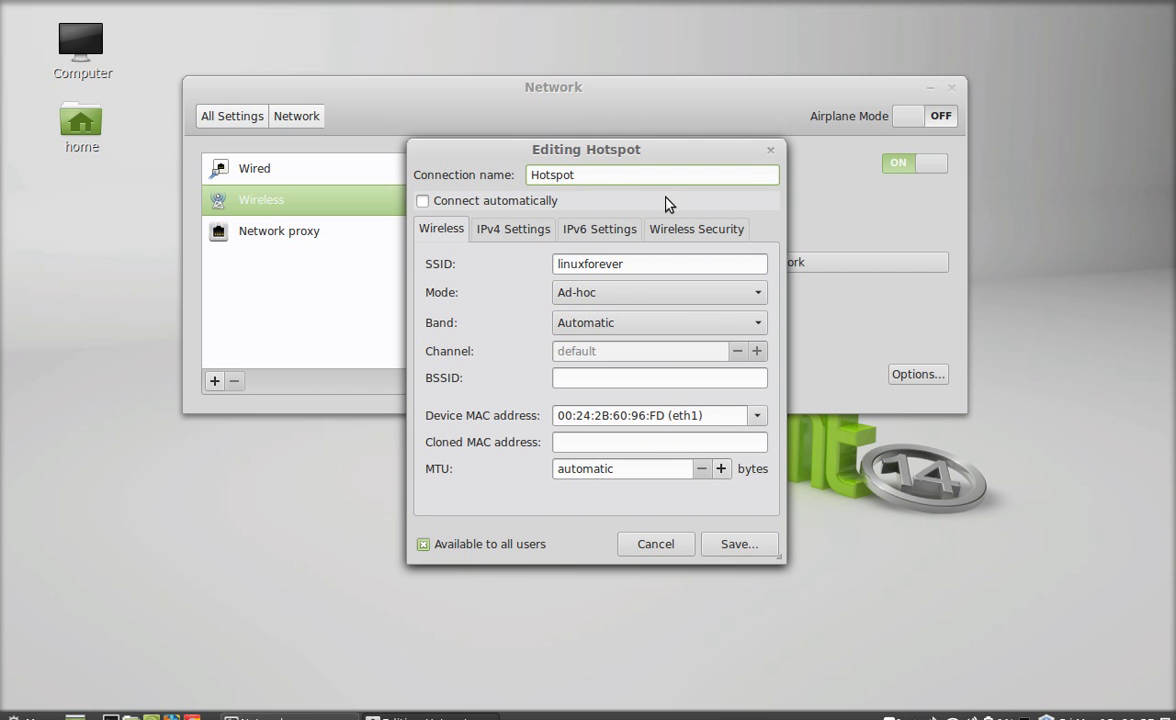
key("BackSpace")
key("BackSpace")
key("BackSpace")
key("BackSpace")
key("BackSpace")
key("BackSpace")
key("BackSpace")
type("M")
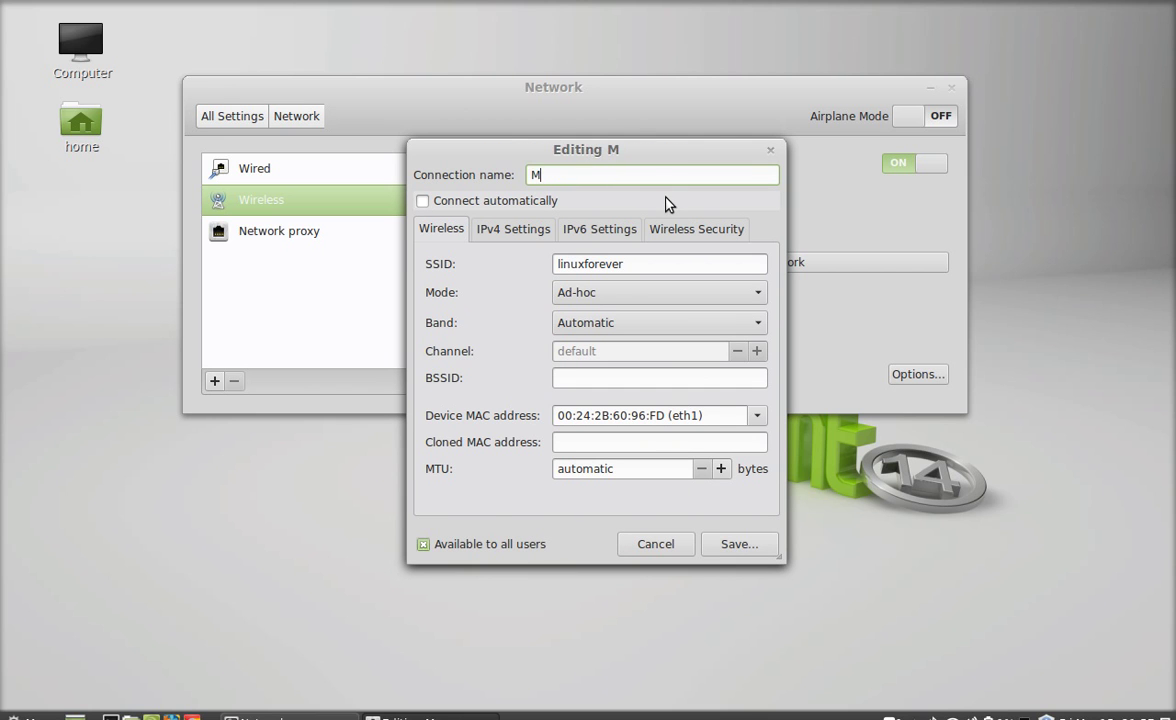
type("yhotspot")
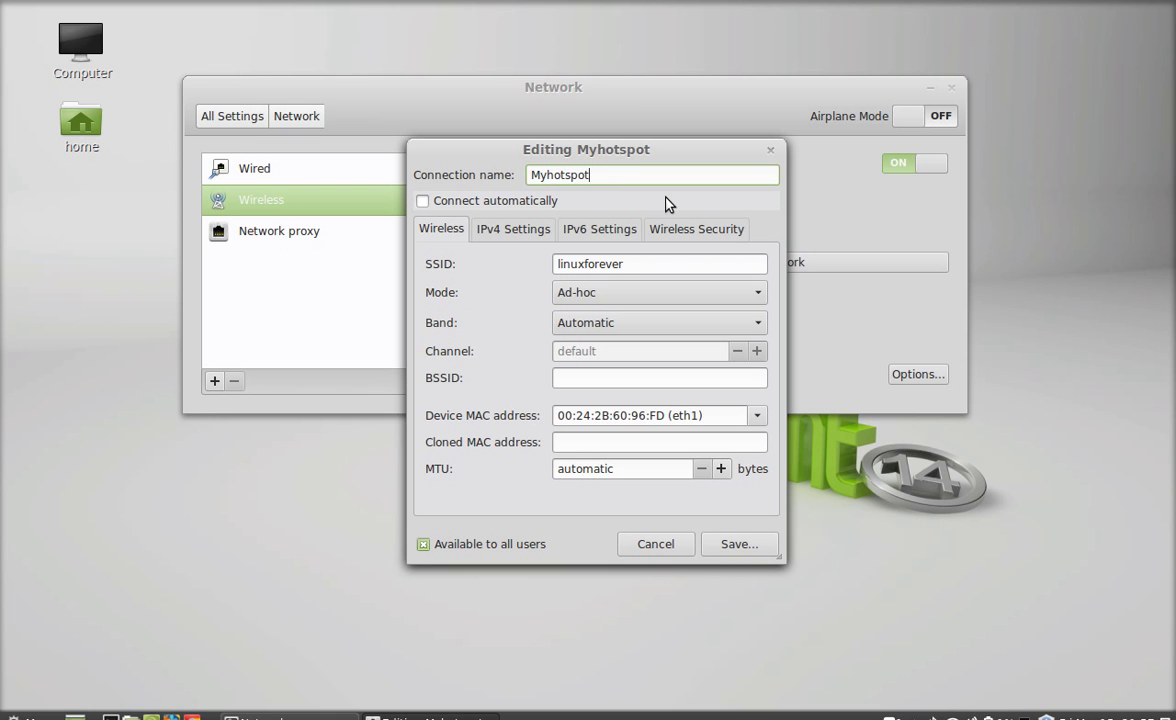
Step: Keep SSID linuxforever and set the wireless mode to Ad-hoc
left_click_drag(643, 262, 559, 262)
left_click(630, 263)
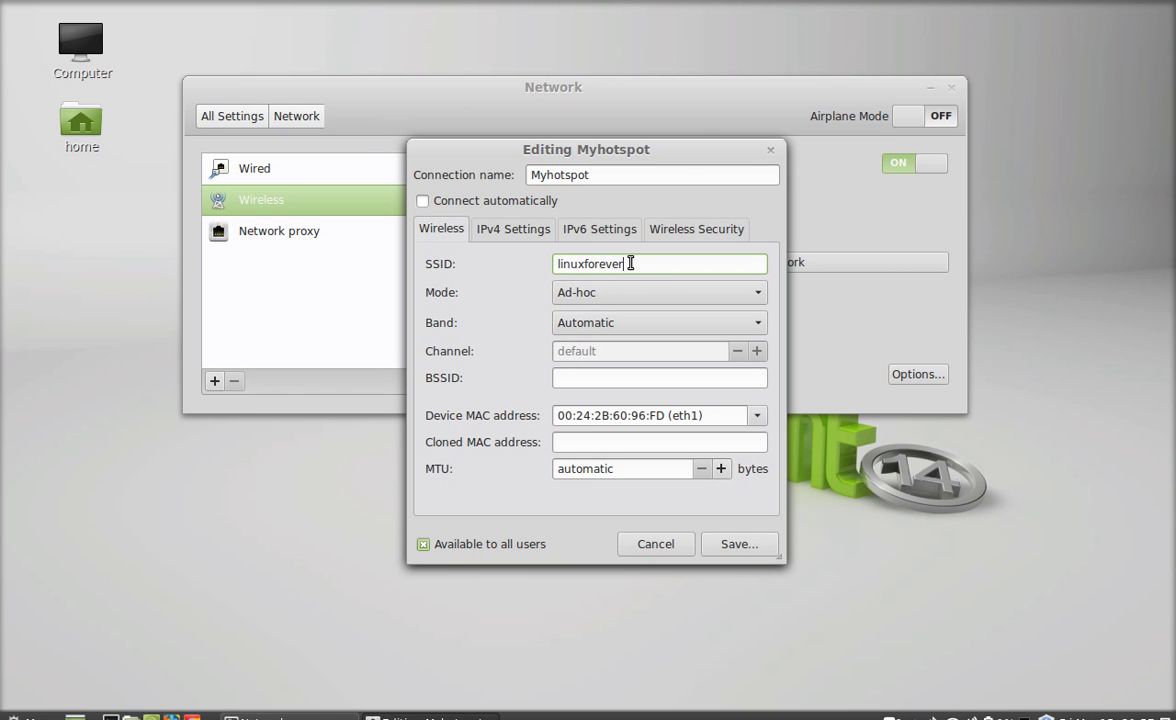
left_click(613, 296)
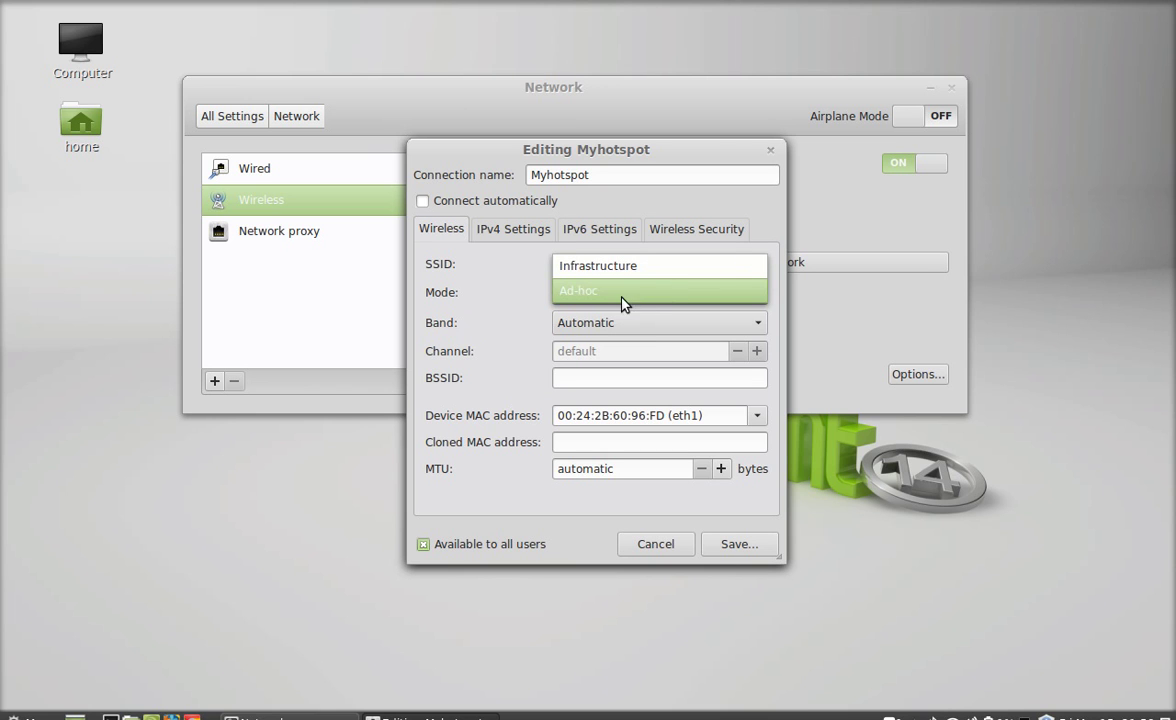
left_click(645, 293)
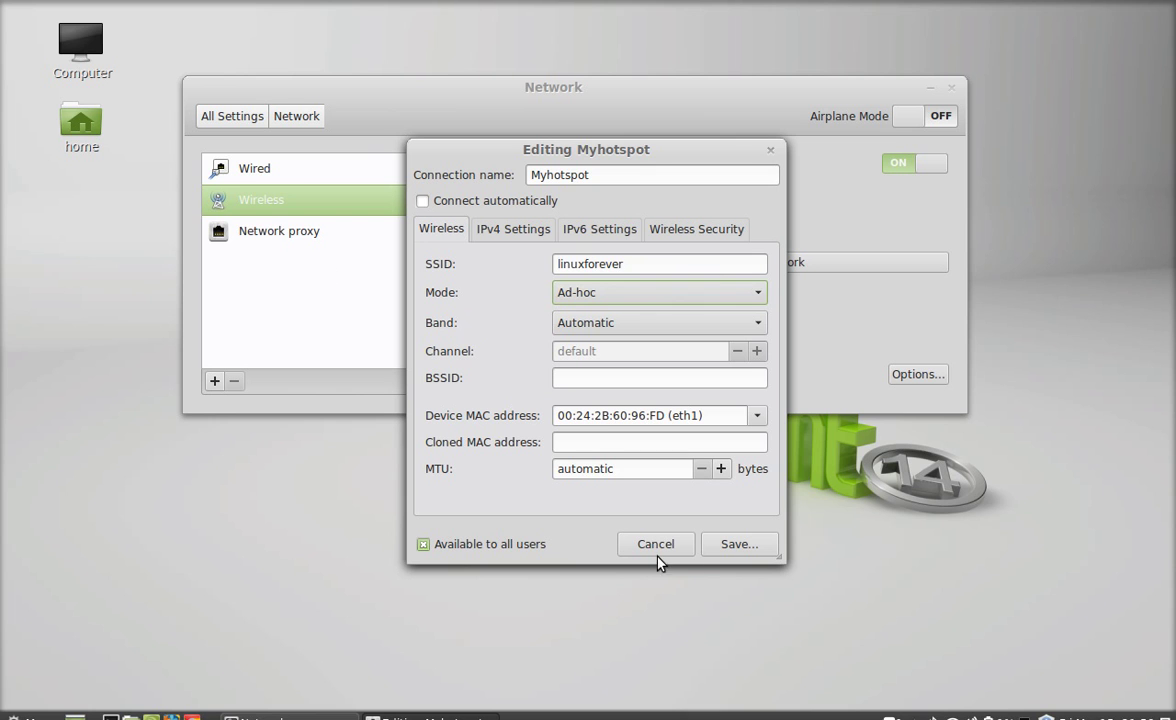
Step: Set the IPv4 method to Shared to other computers, then view the IPv6 settings
left_click(521, 235)
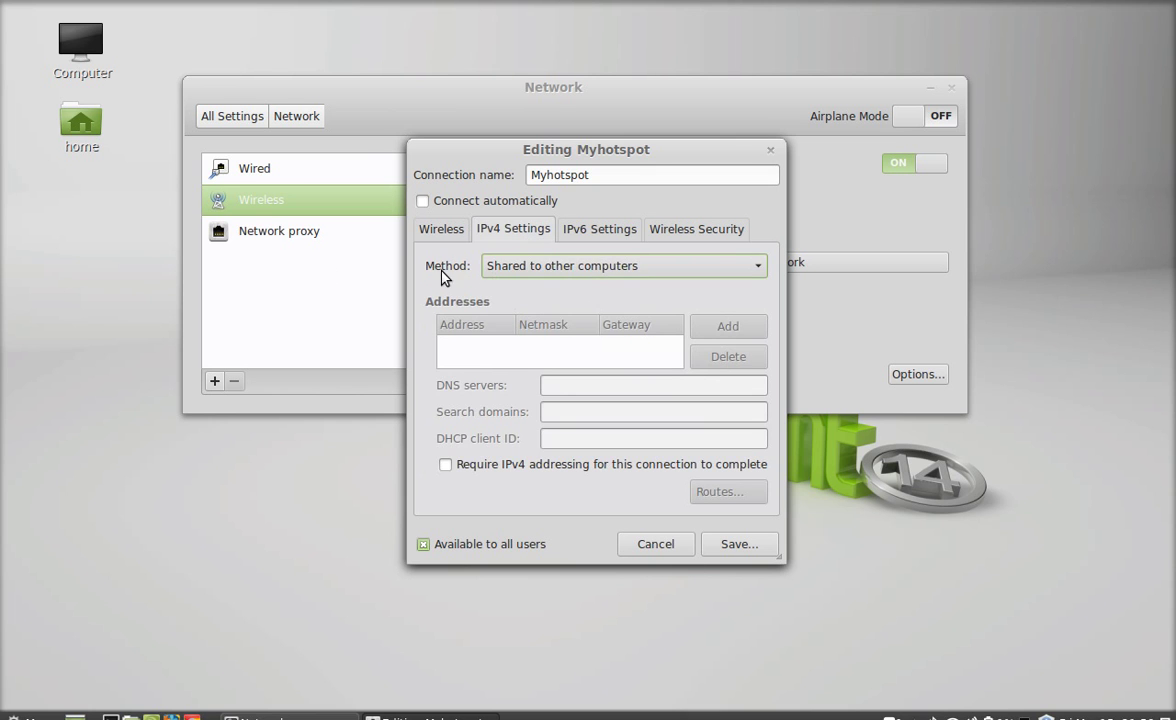
left_click(564, 270)
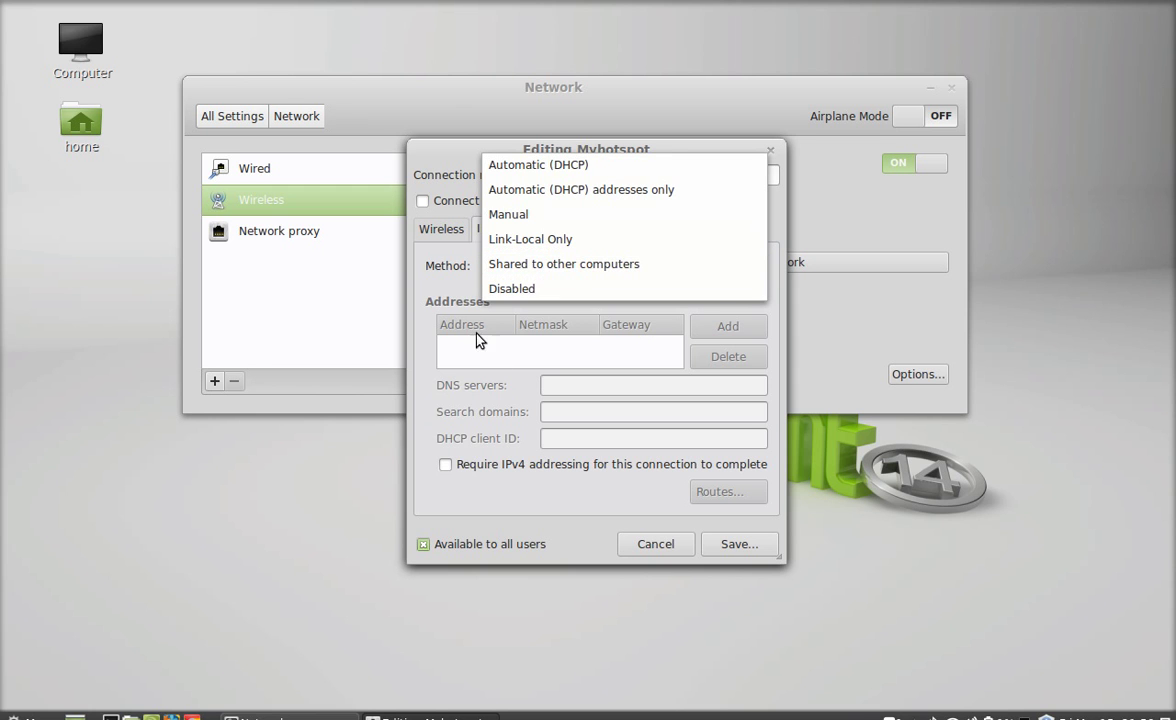
left_click(662, 266)
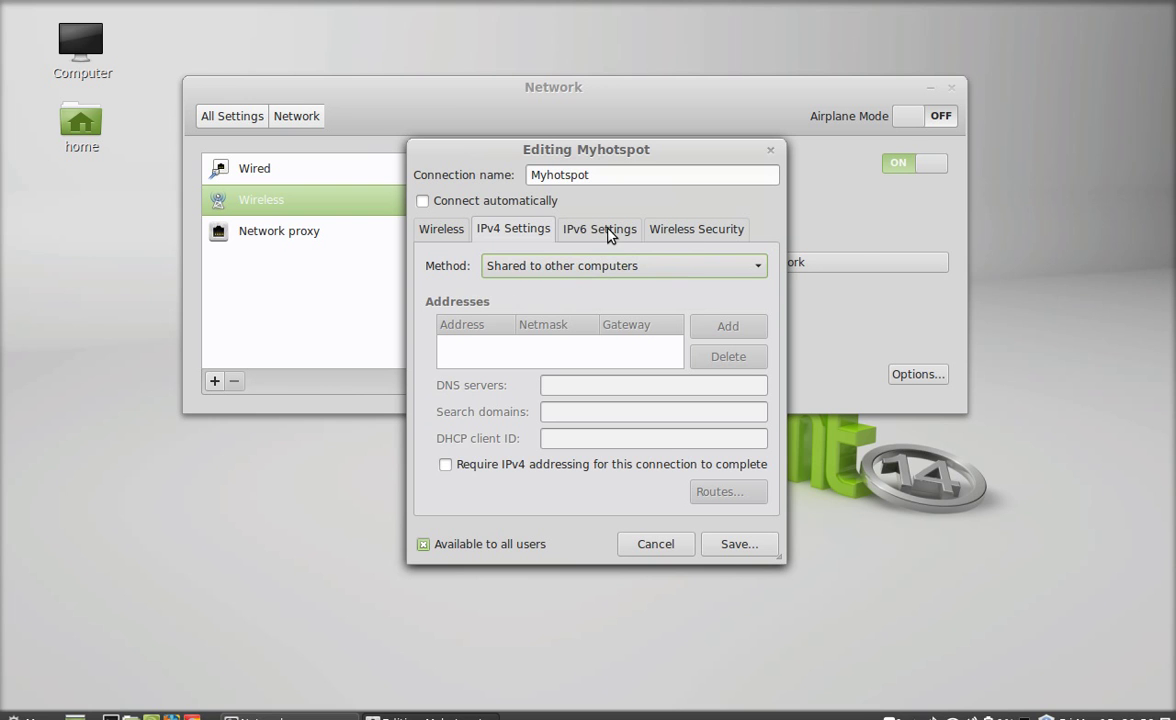
left_click(630, 238)
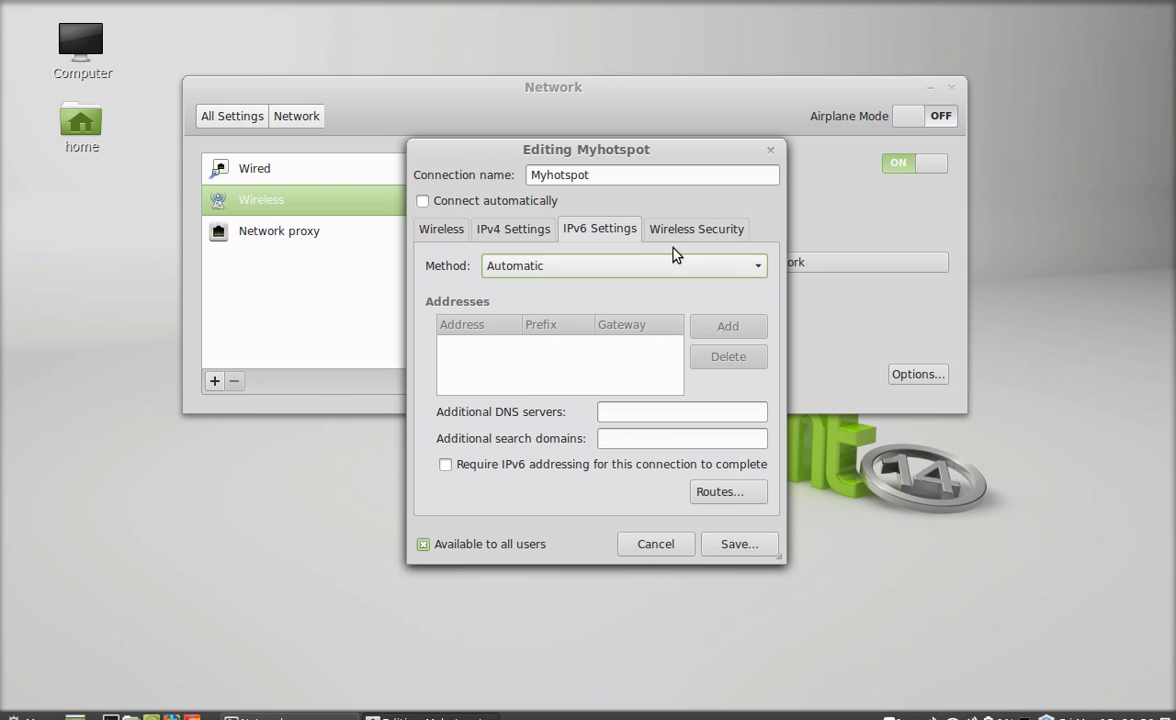
Step: Set wireless security to WPA & WPA2 Personal with a password and save Myhotspot
left_click(720, 234)
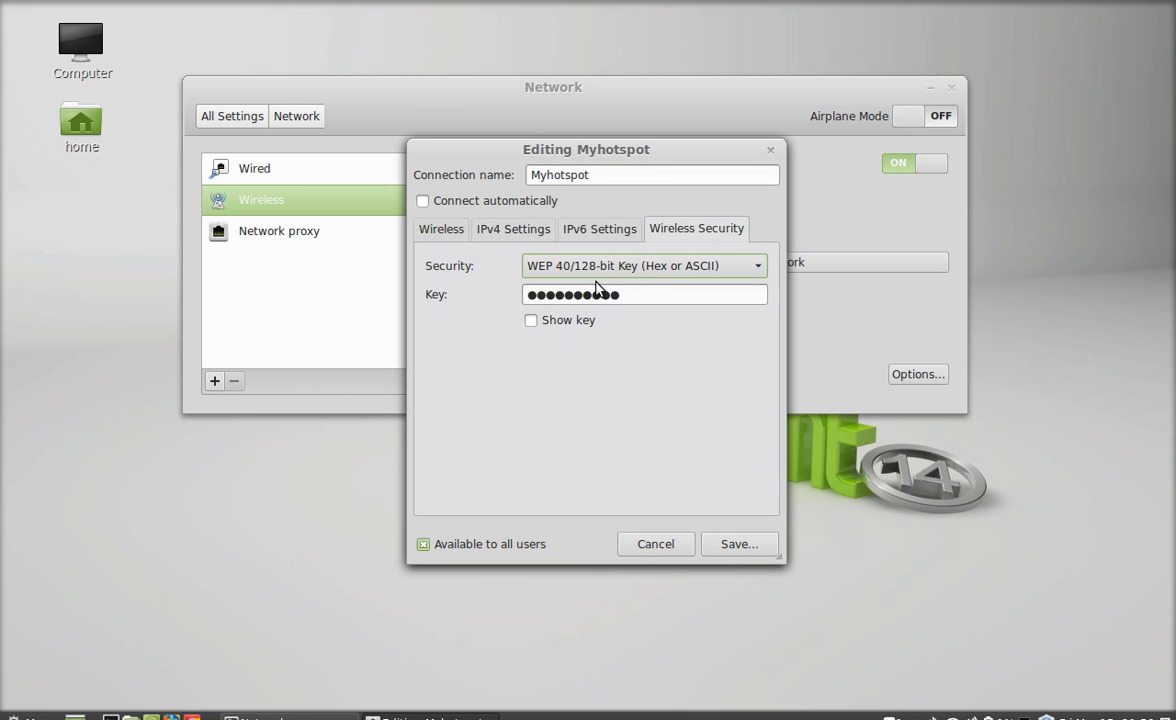
left_click(693, 267)
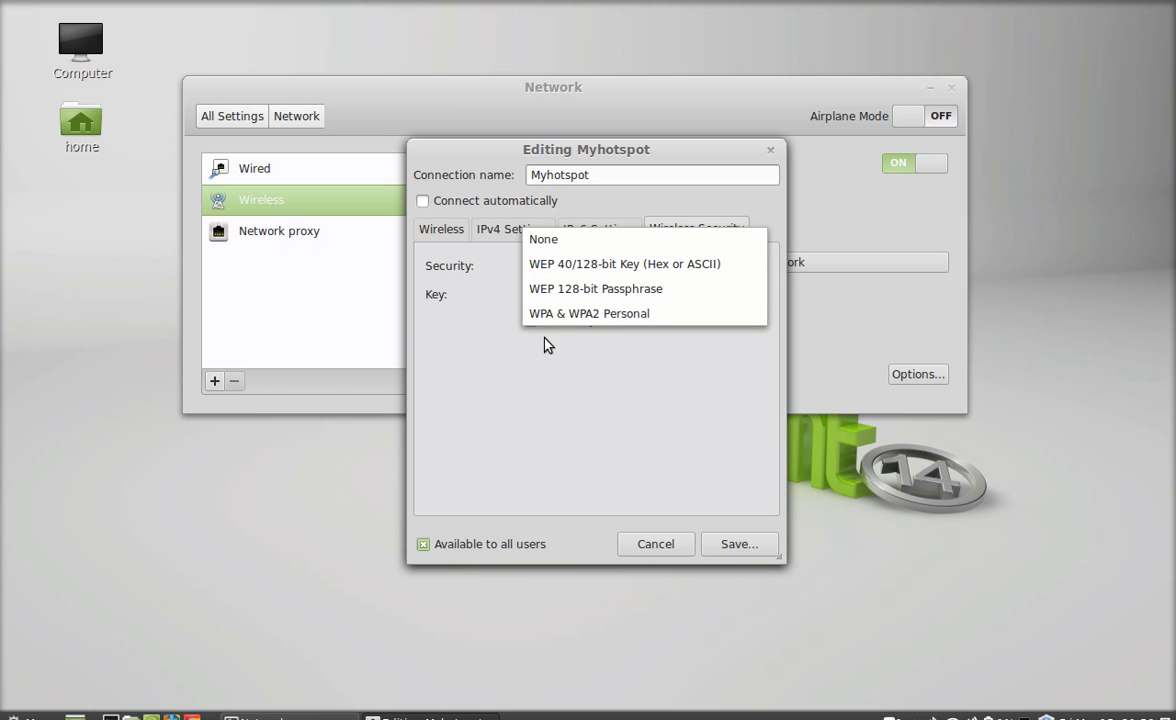
left_click(612, 316)
left_click(596, 295)
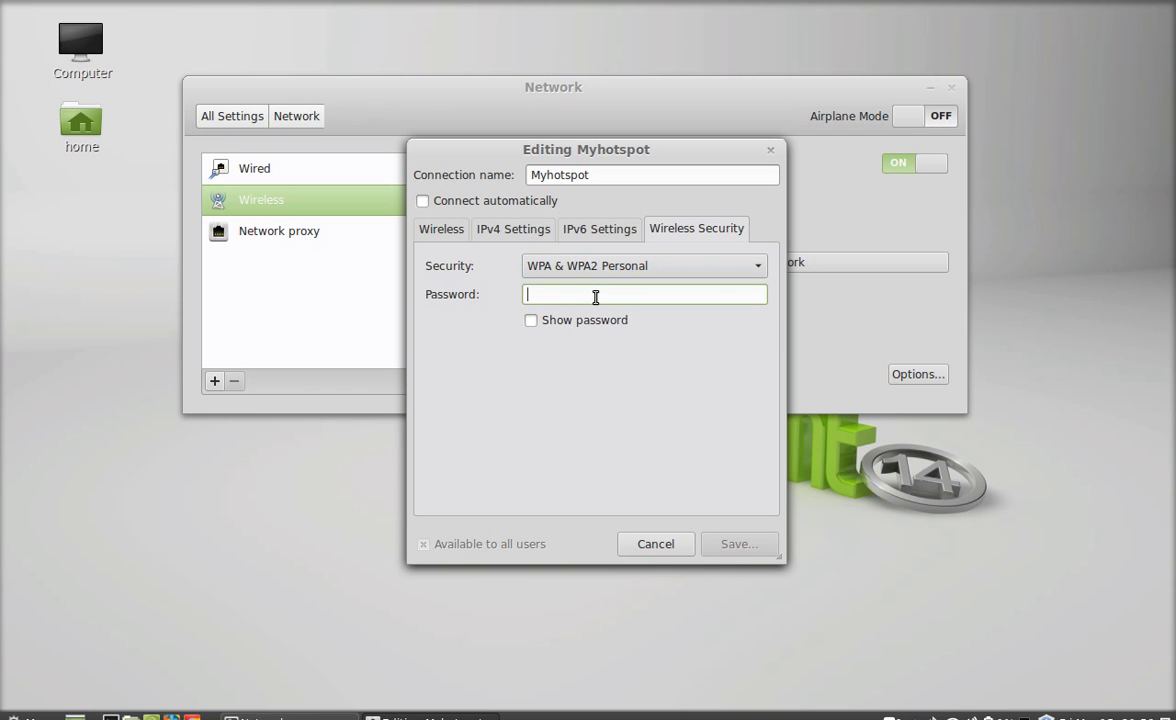
type("12345678")
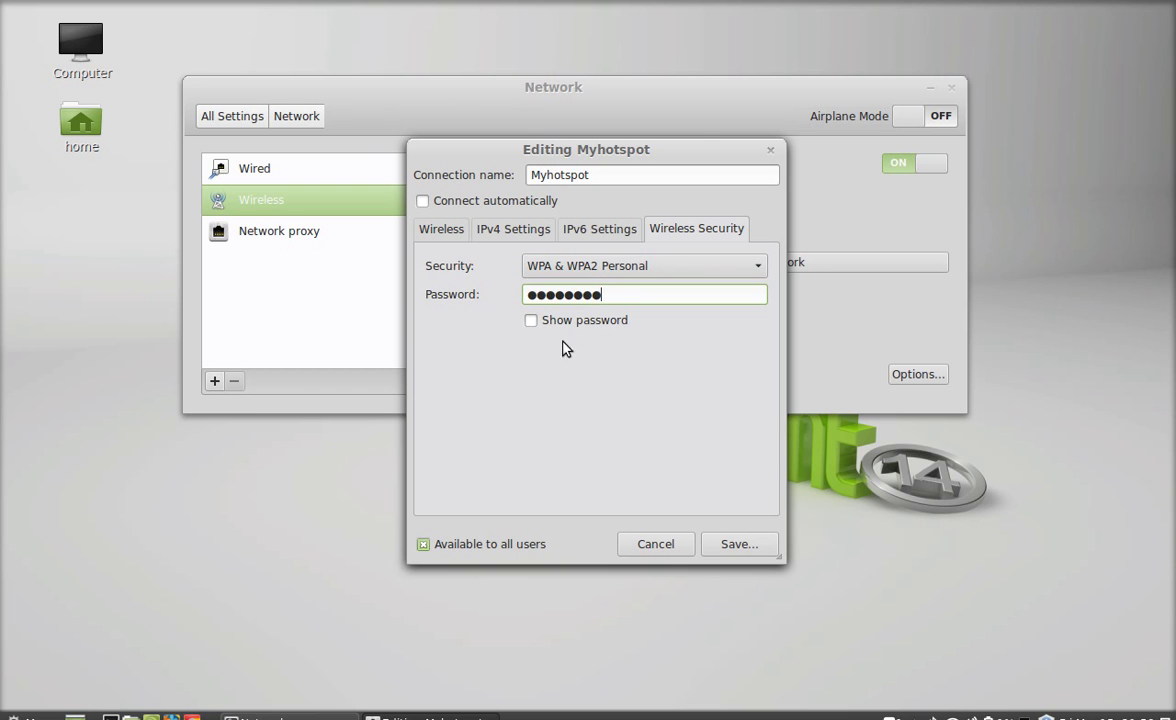
left_click(531, 321)
left_click(531, 321)
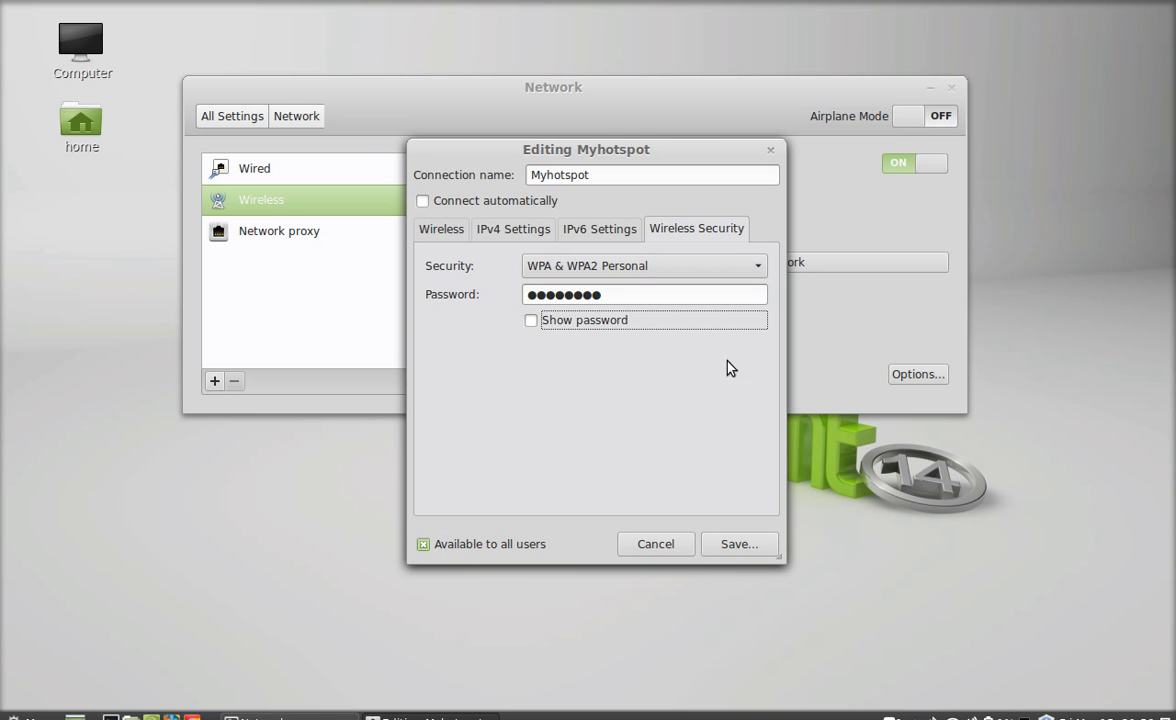
left_click(757, 552)
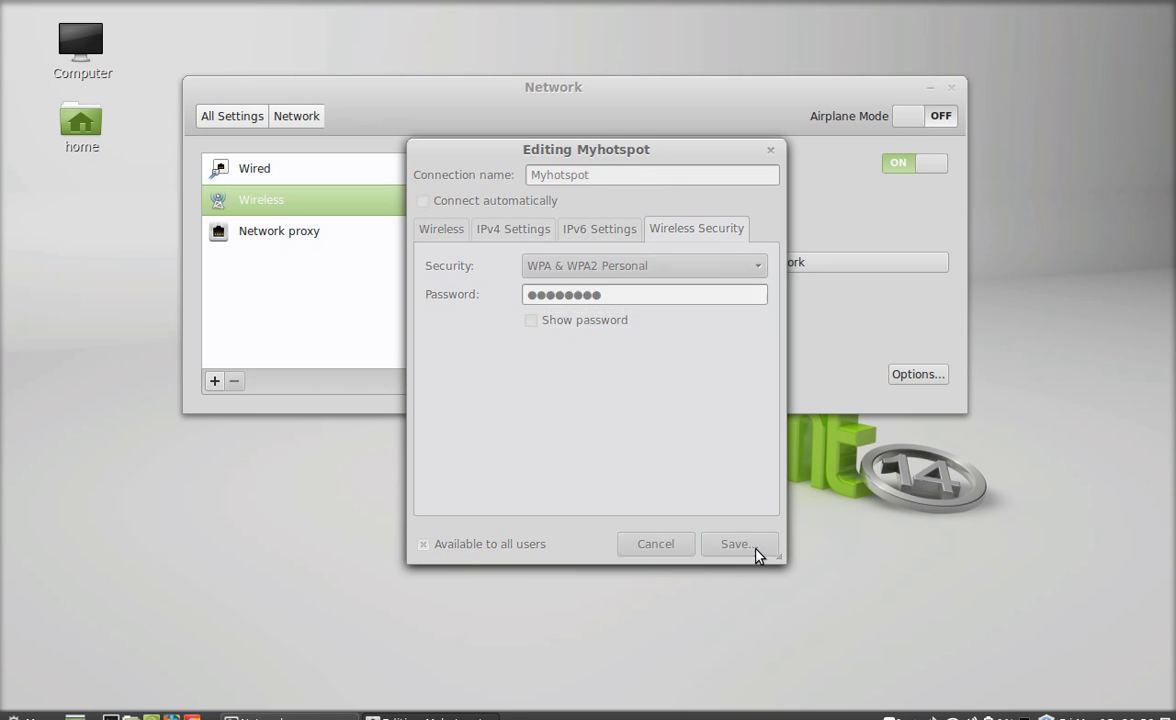
Step: Request stopping the linuxforever hotspot to bring up the disconnect confirmation
mouse_move(719, 108)
left_mouse_down()
mouse_move(690, 89)
mouse_move(714, 93)
left_mouse_up()
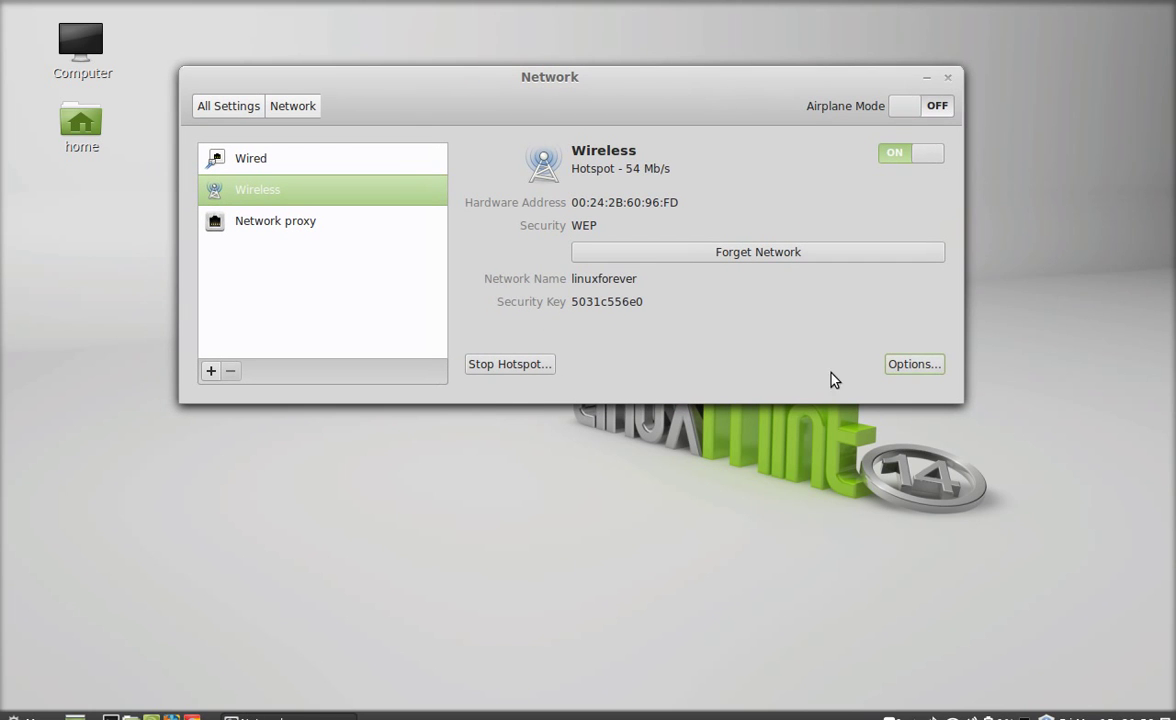
left_click(927, 366)
left_click_drag(621, 96, 657, 119)
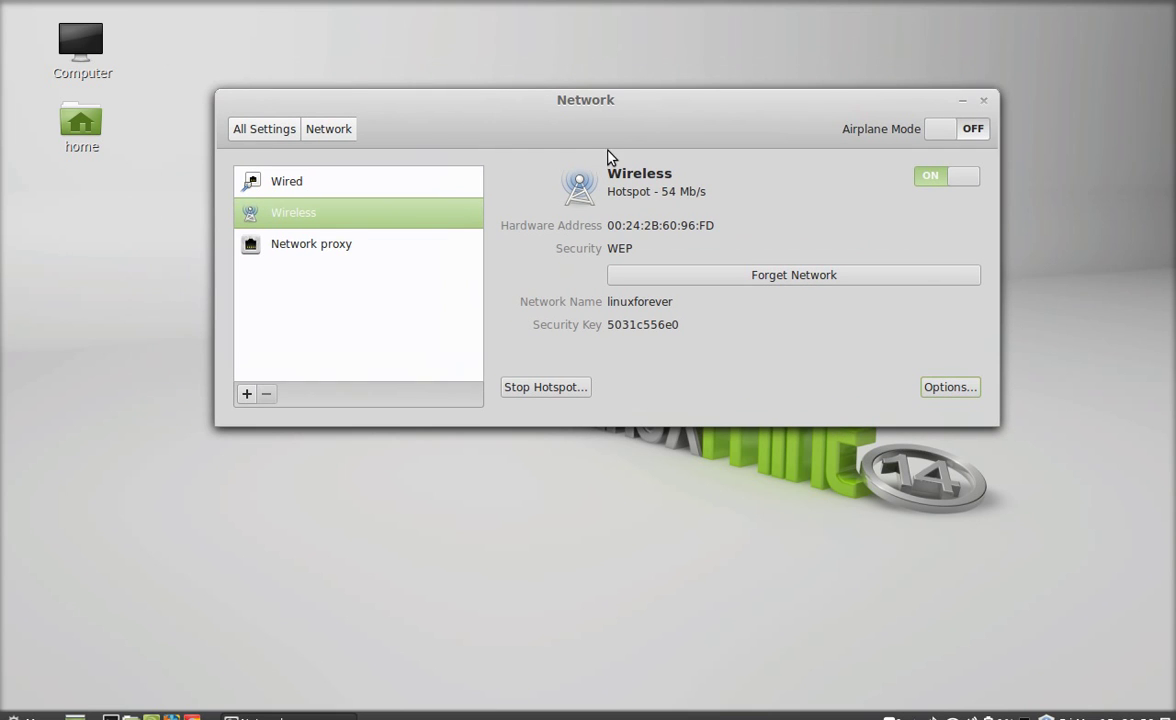
left_click(549, 393)
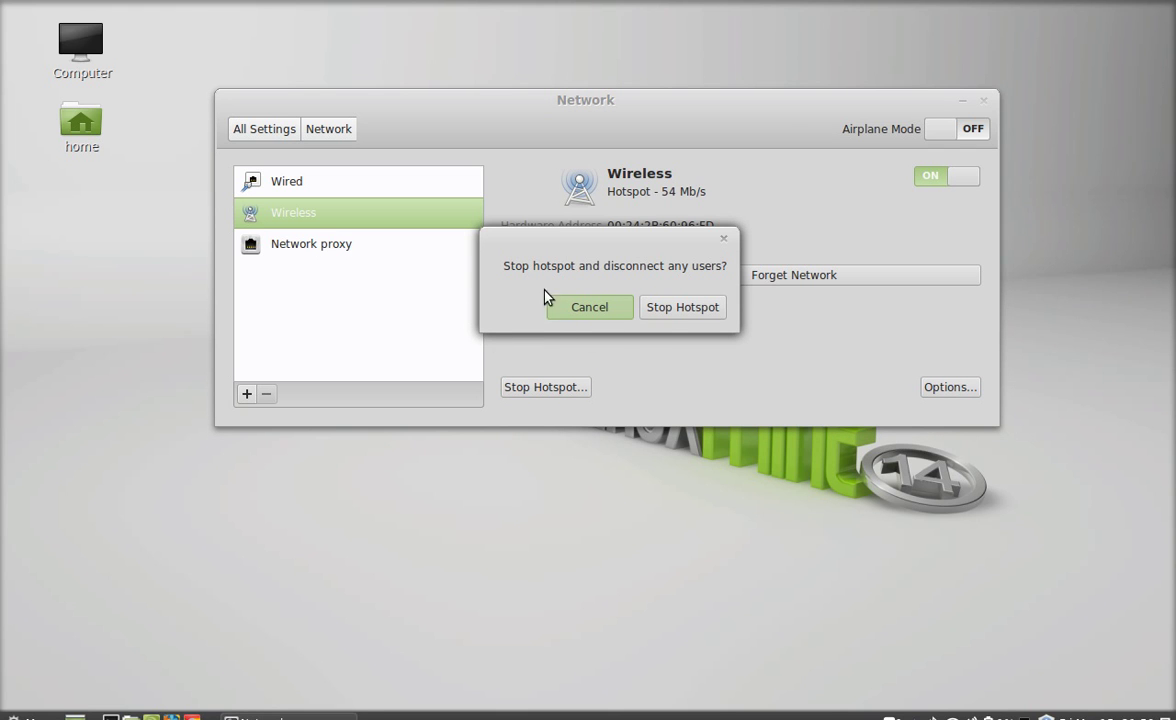
Step: Confirm stopping the hotspot so the wireless reconnects to Airtel
left_click(703, 311)
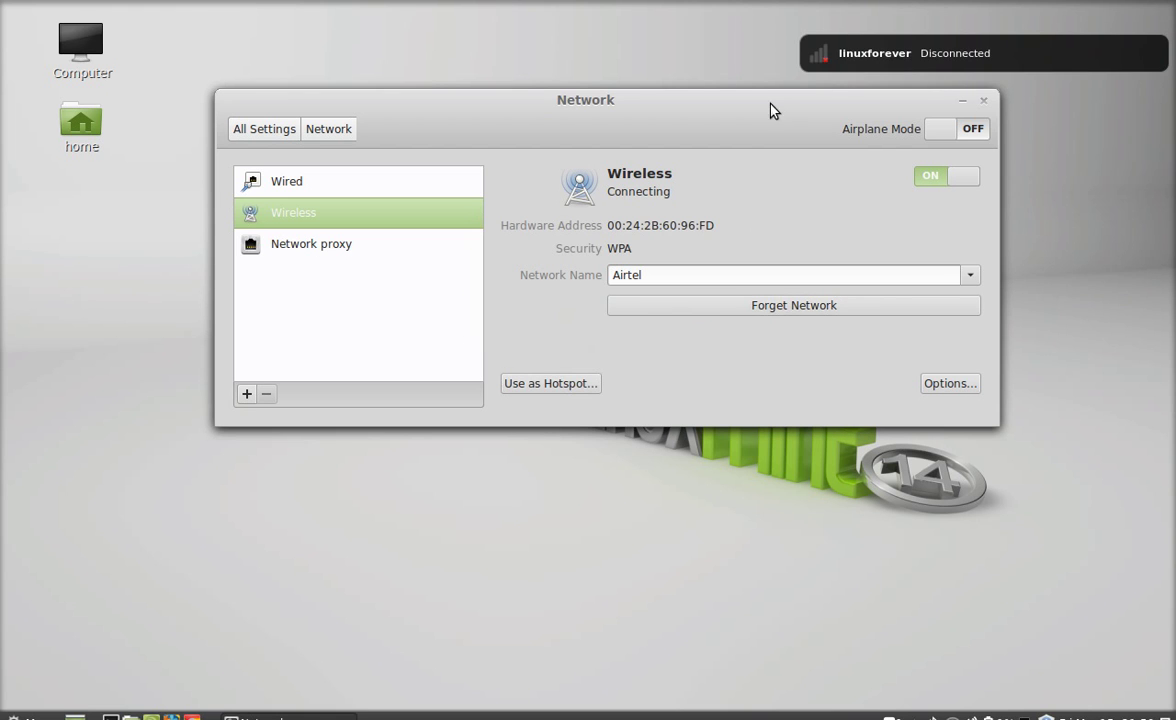
left_click_drag(778, 107, 767, 101)
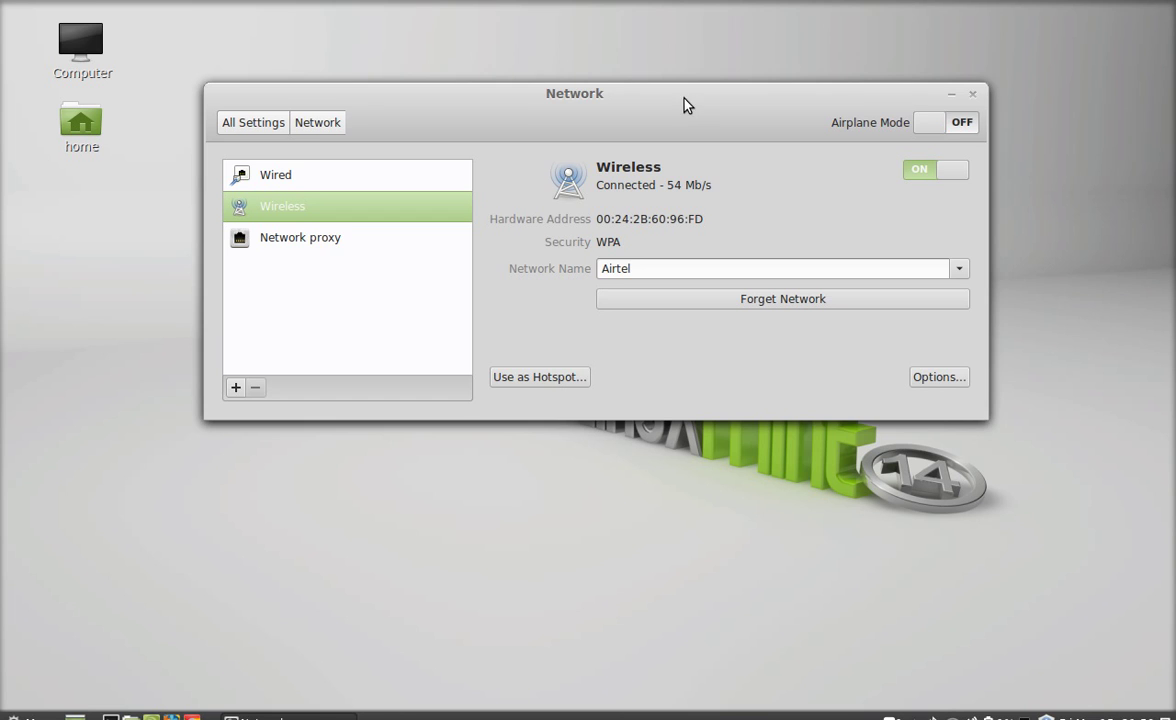
left_click_drag(685, 105, 669, 100)
left_click_drag(633, 262, 581, 262)
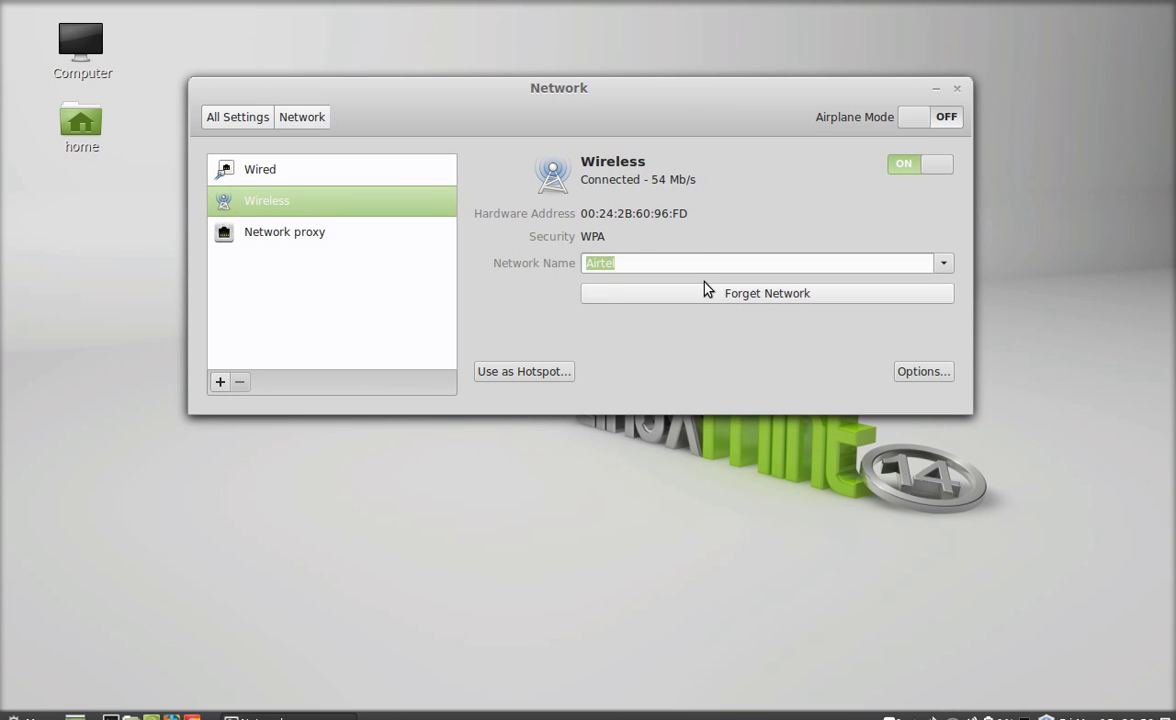
left_click(703, 233)
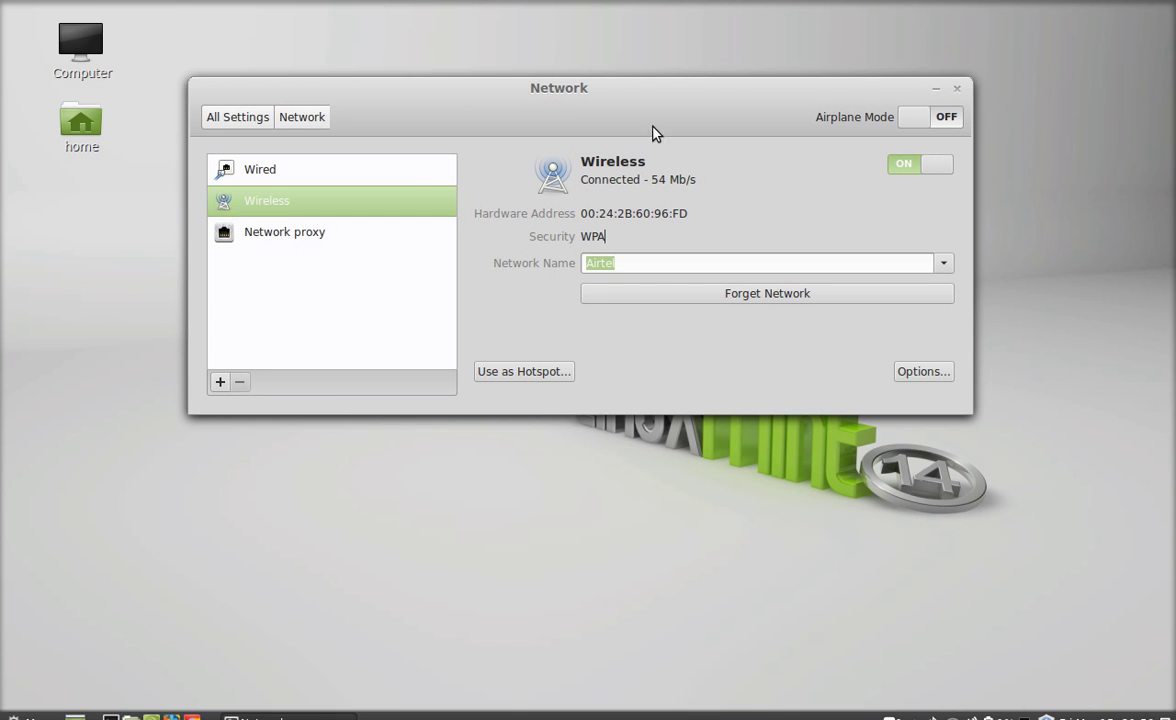
Step: Close the Network settings window, returning to the desktop
left_click_drag(643, 89, 692, 101)
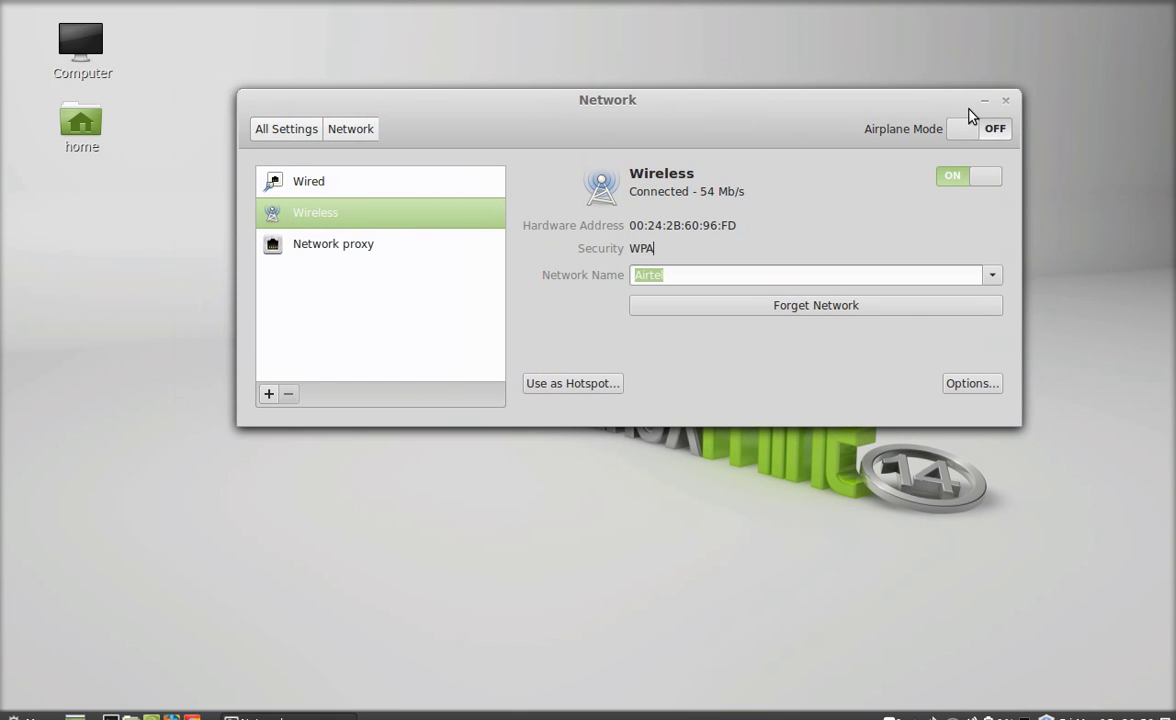
left_click_drag(868, 109, 849, 110)
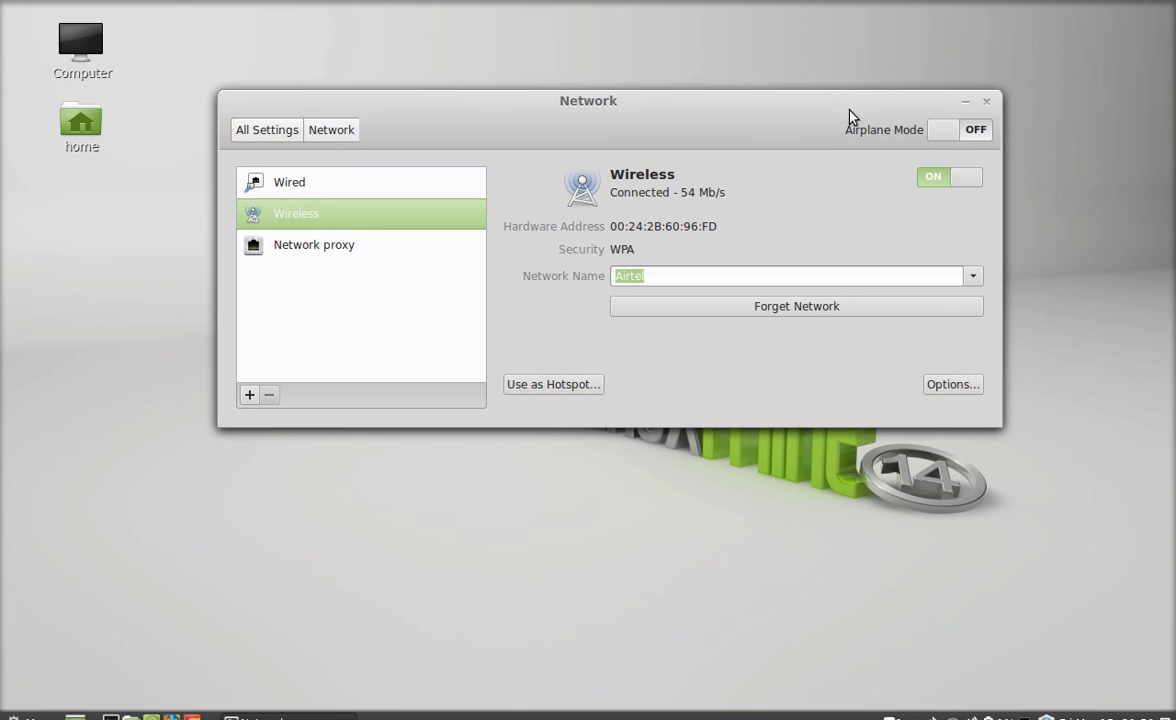
left_click(986, 103)
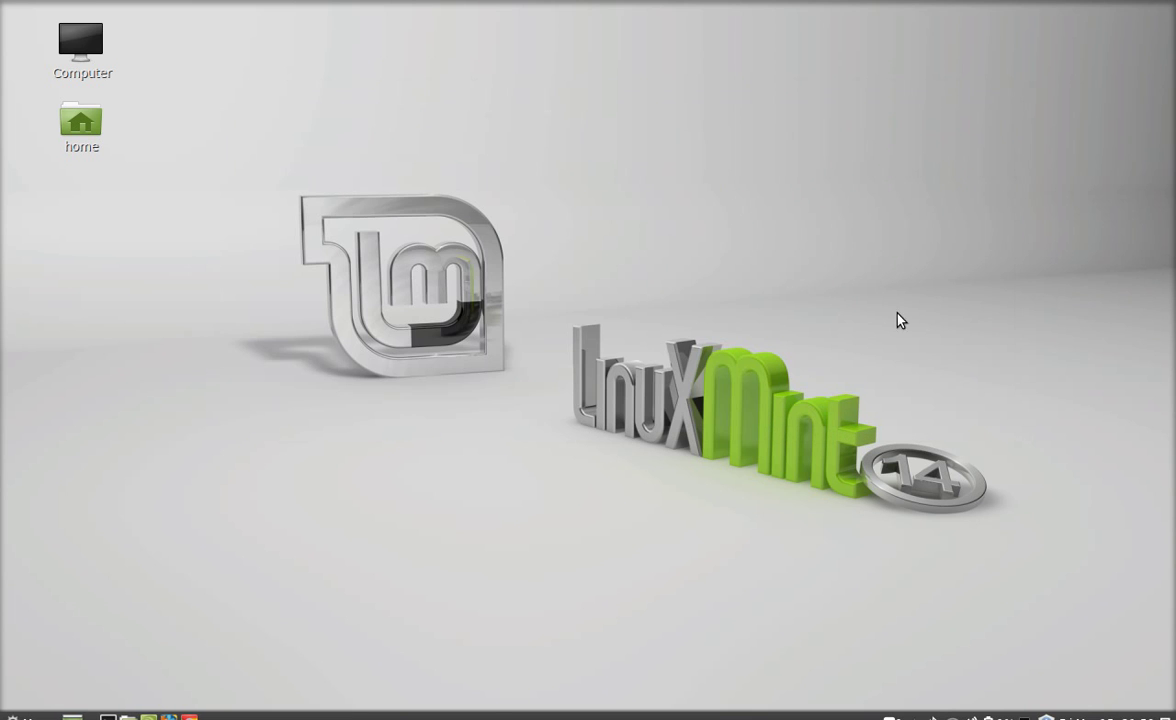